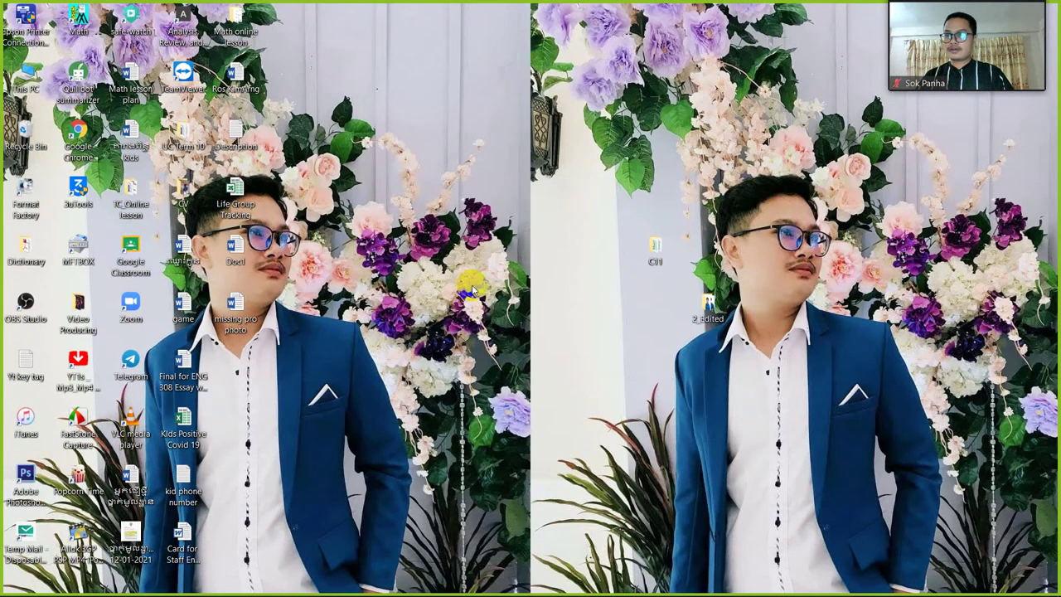
Open Telegram and open the chat of the contact whose latest message is the 8:02 AM sticker
left_click(130, 362)
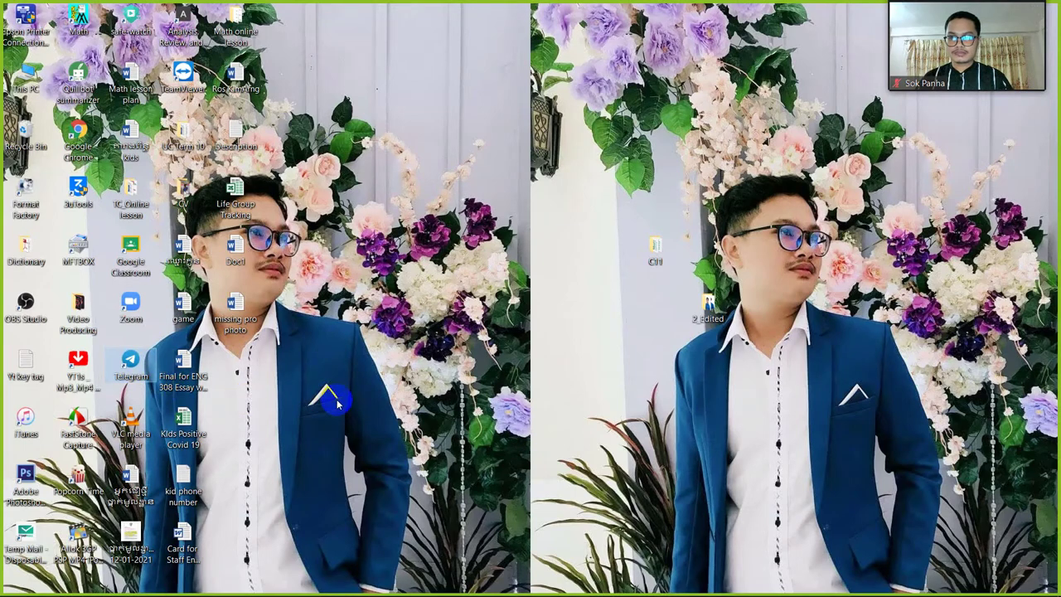
left_click(330, 585)
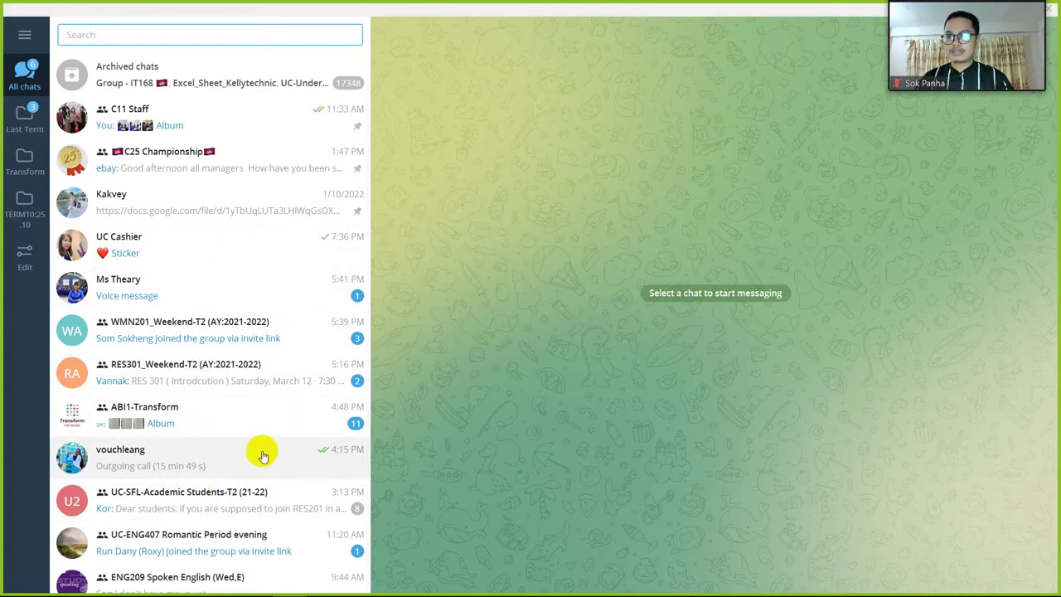
scroll(253, 430, "down", 2)
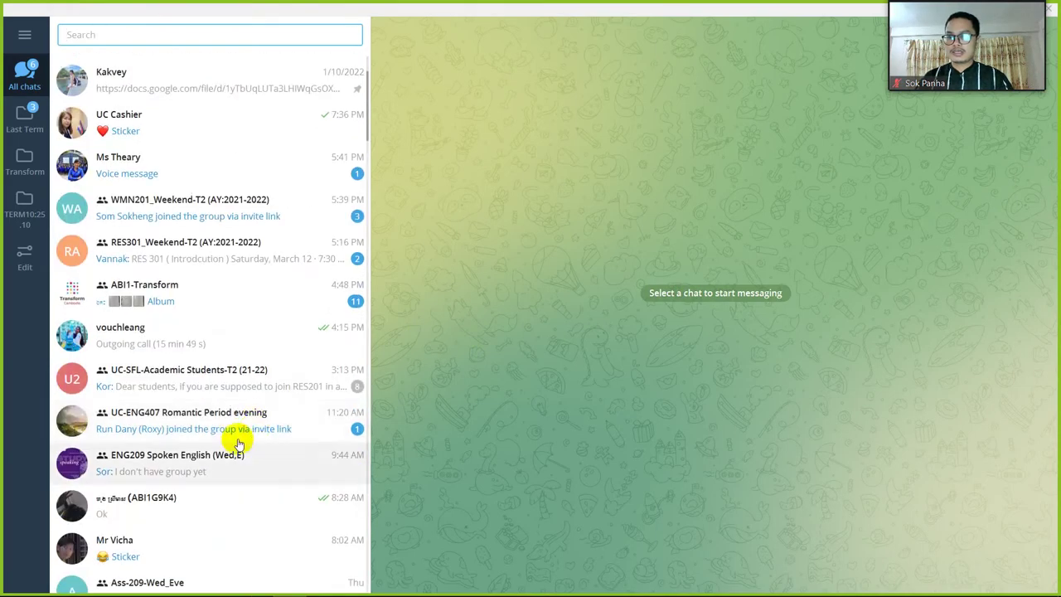
left_click(176, 545)
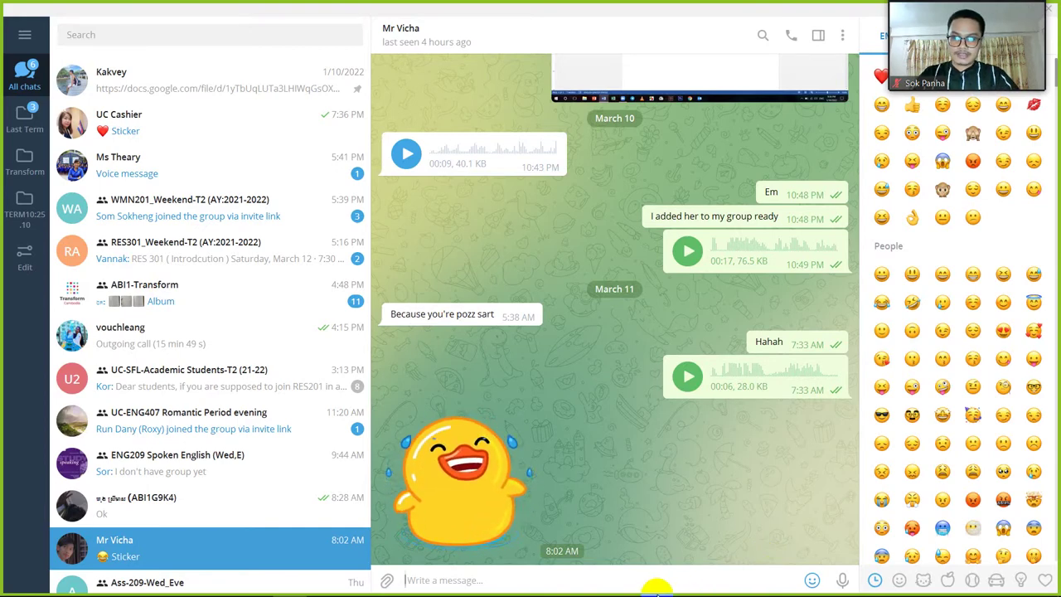
Write the message "Hi brother! we have a project!" in the chat without sending it
type("Hi")
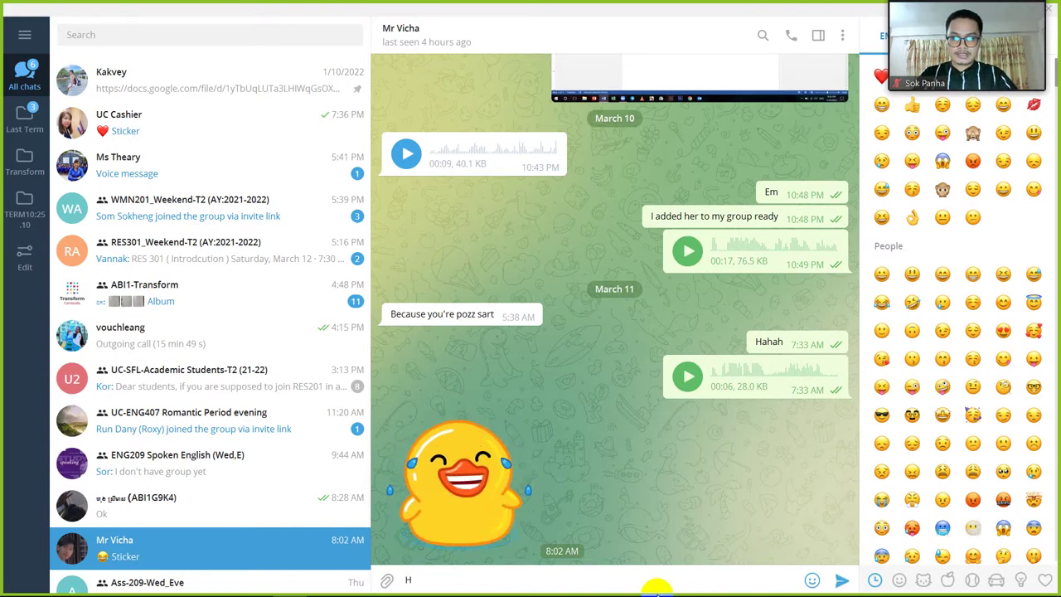
type(" brot")
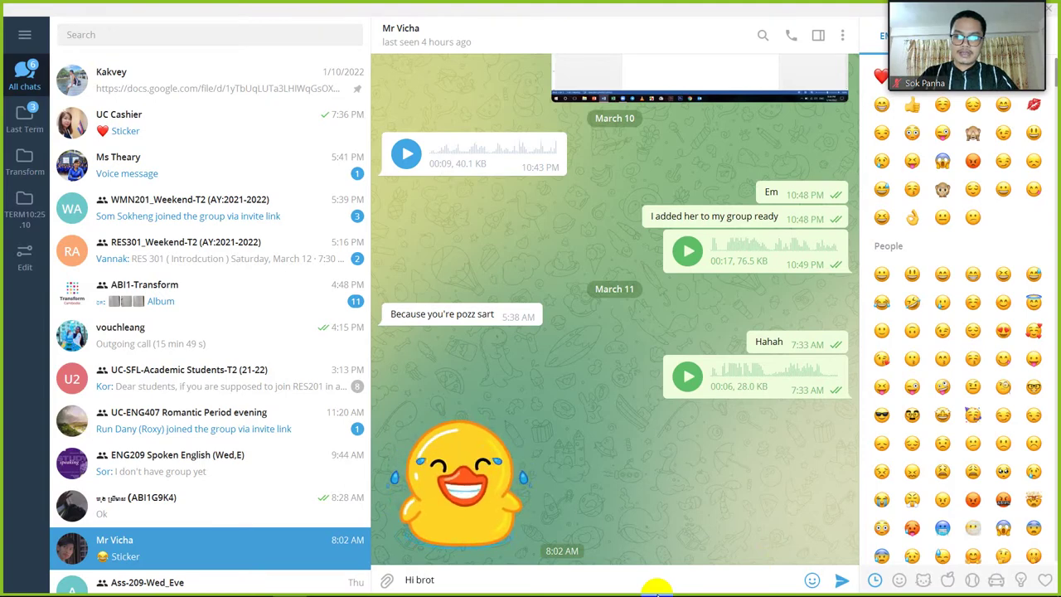
type("her!")
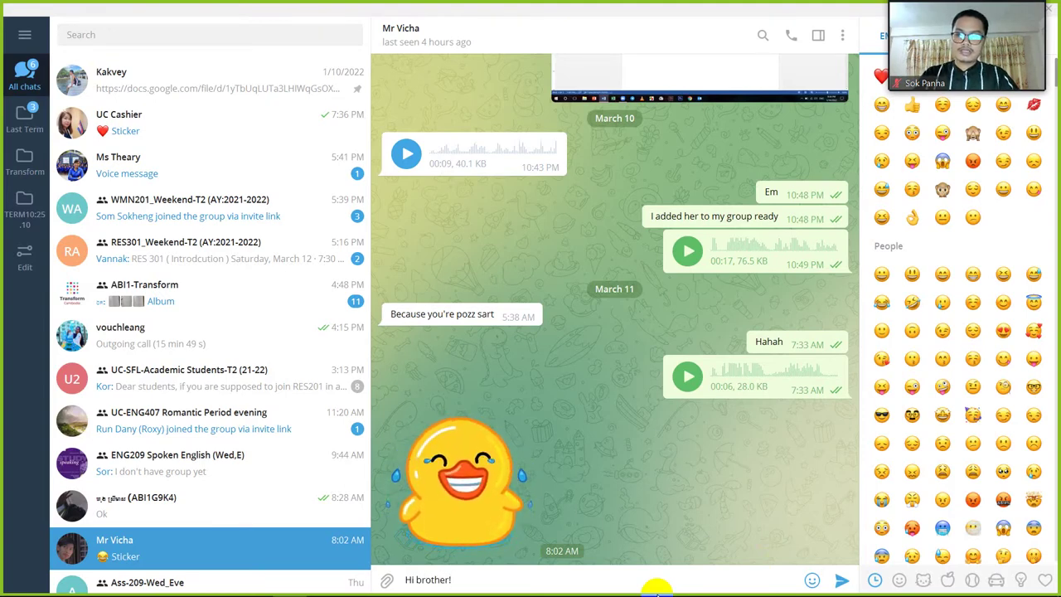
type(" we have a")
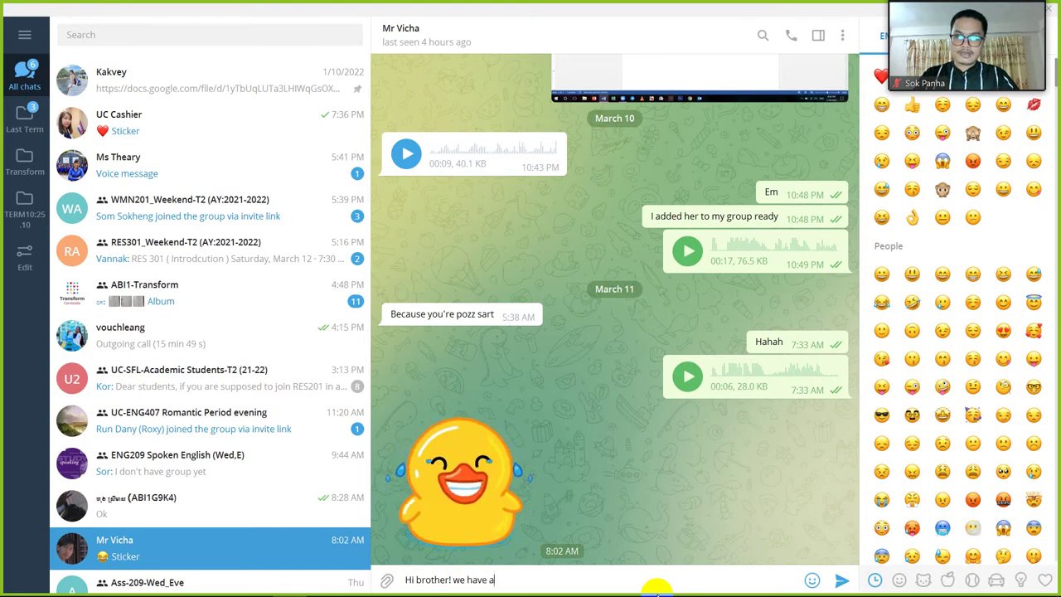
type(" pro")
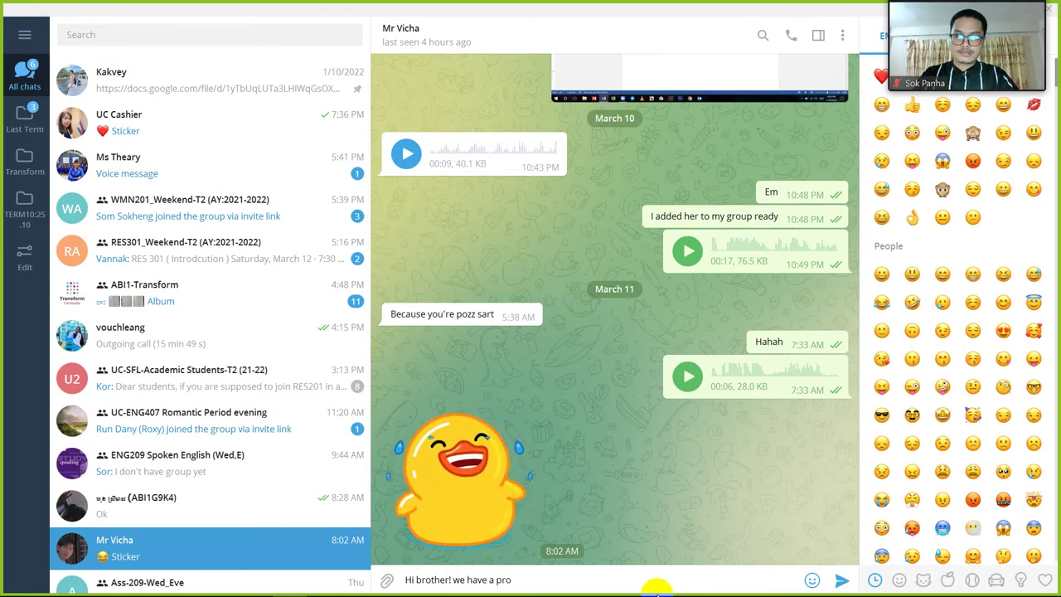
type("ject")
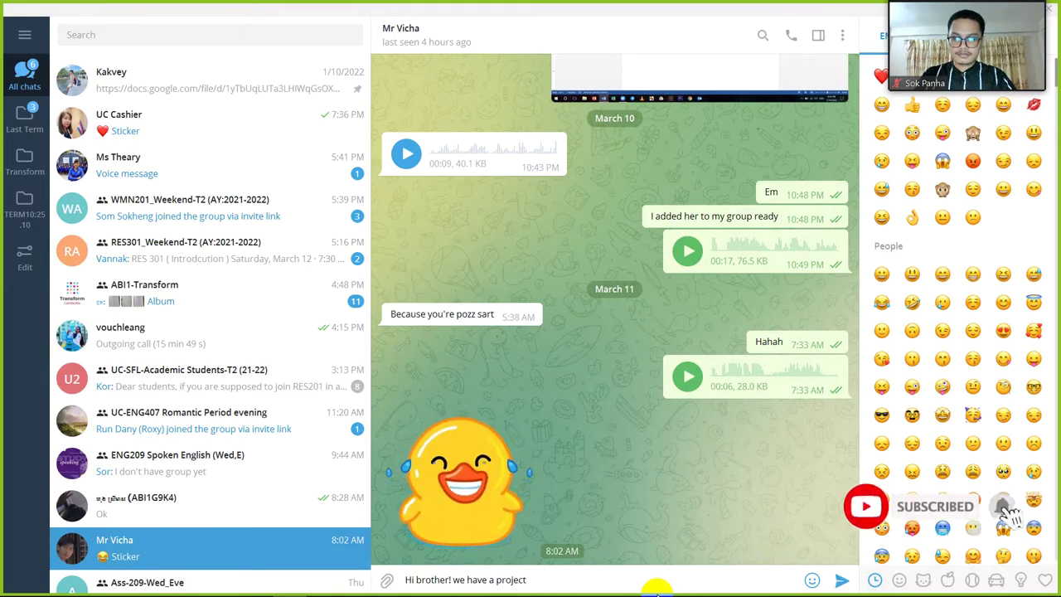
type("!")
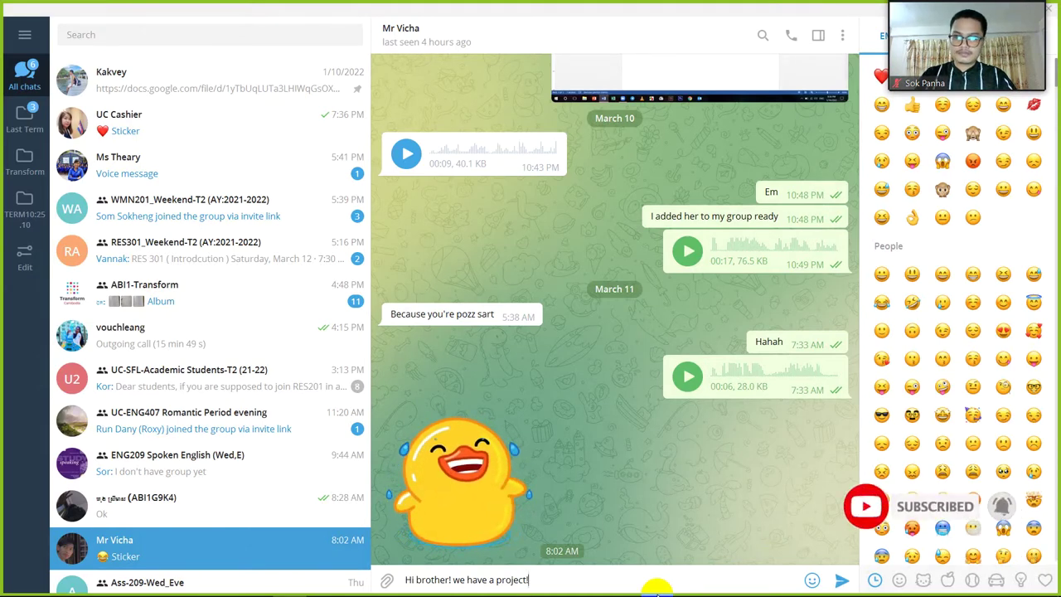
Start scheduling the drafted message, try March 12 as the send date, and set it back to March 11
right_click(840, 582)
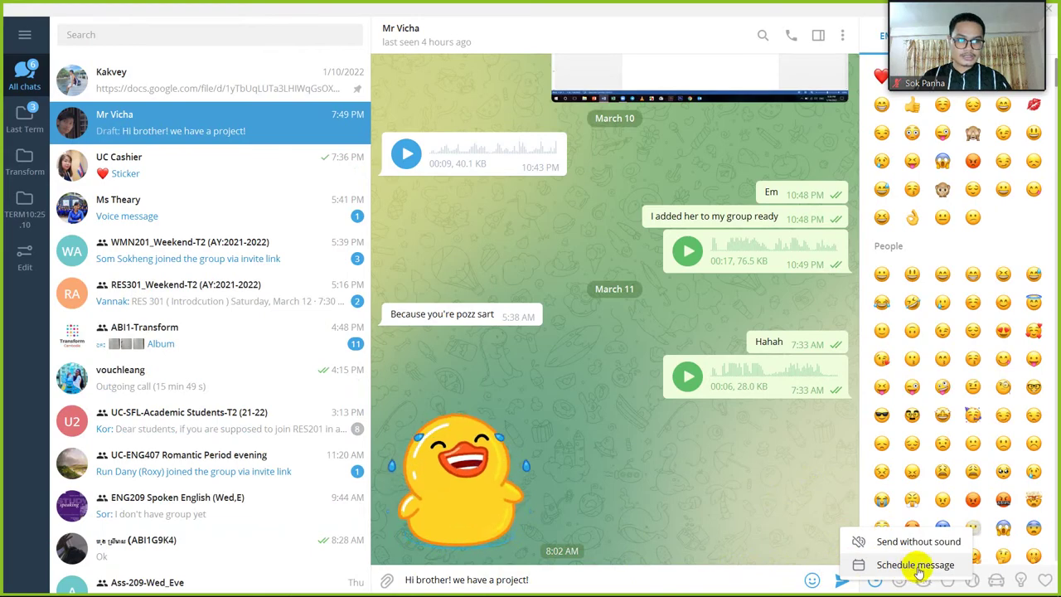
left_click(916, 565)
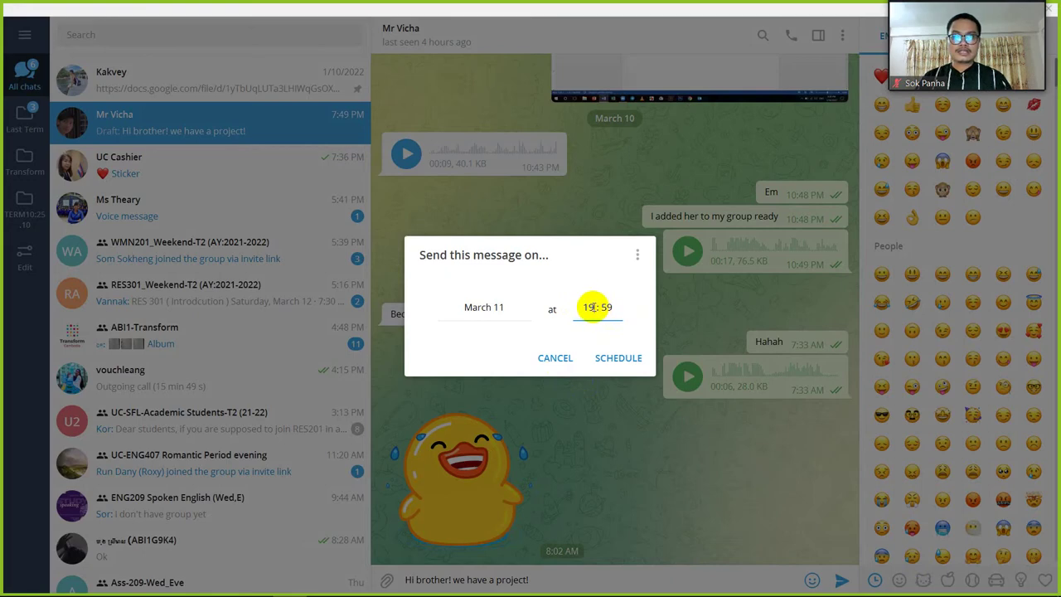
left_click(497, 308)
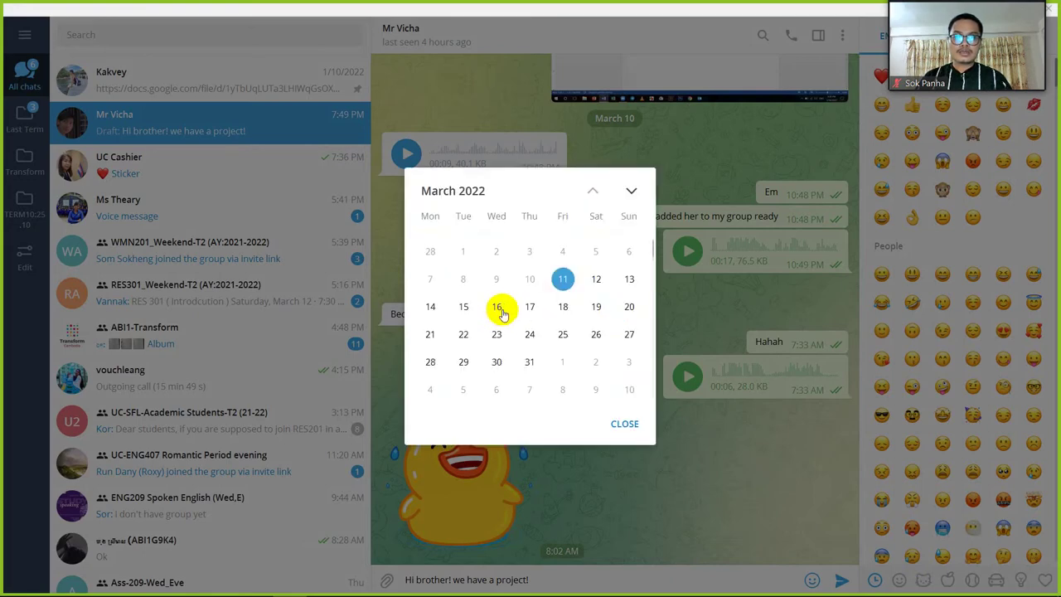
left_click(597, 282)
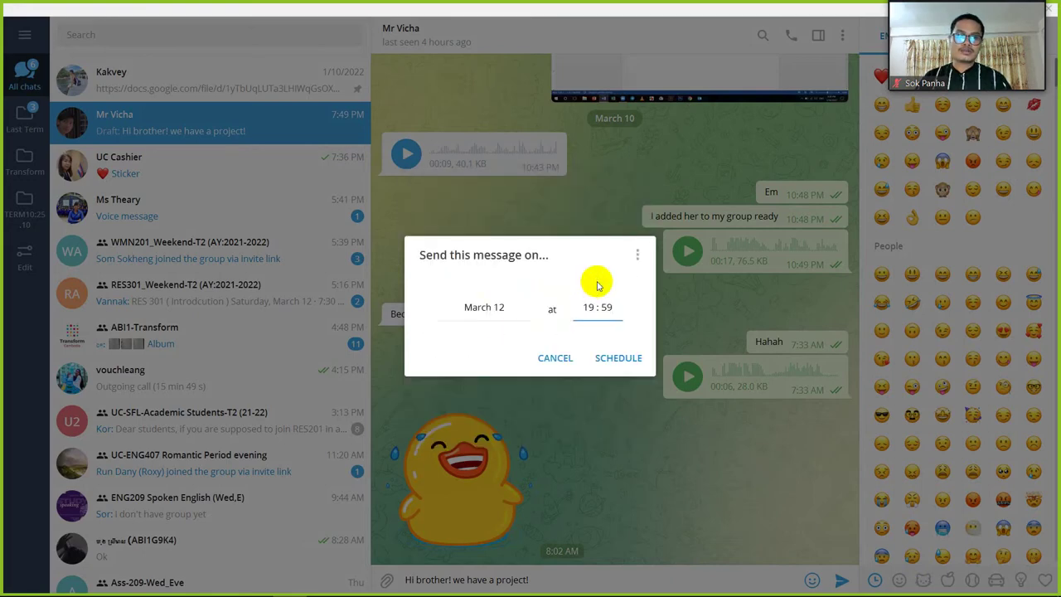
left_click(500, 308)
left_click(562, 279)
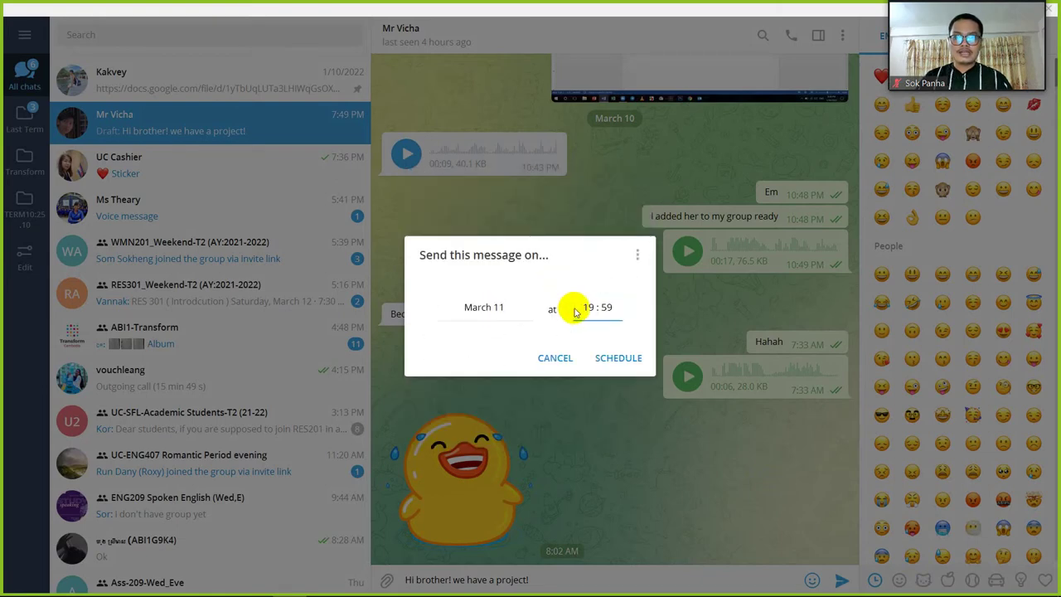
Set the send time to 20:59 and schedule the message
left_click(593, 305)
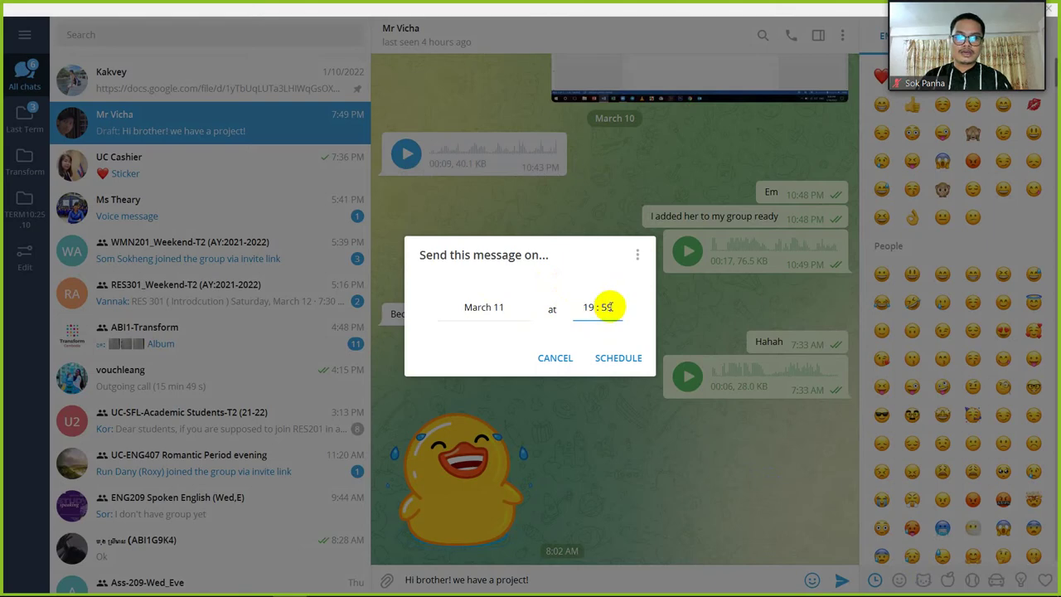
key("BackSpace")
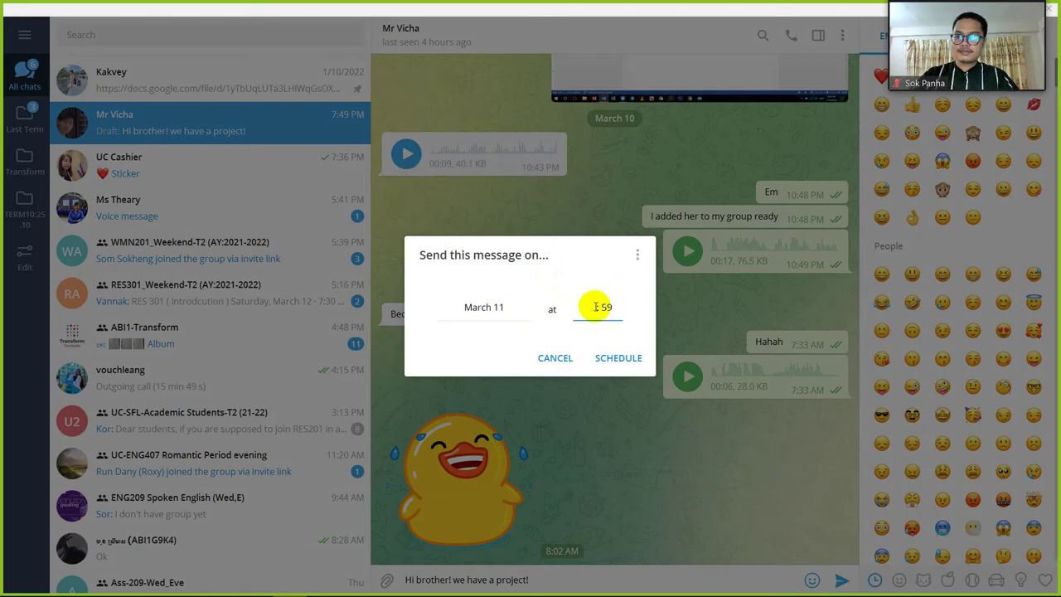
type("0")
key("BackSpace")
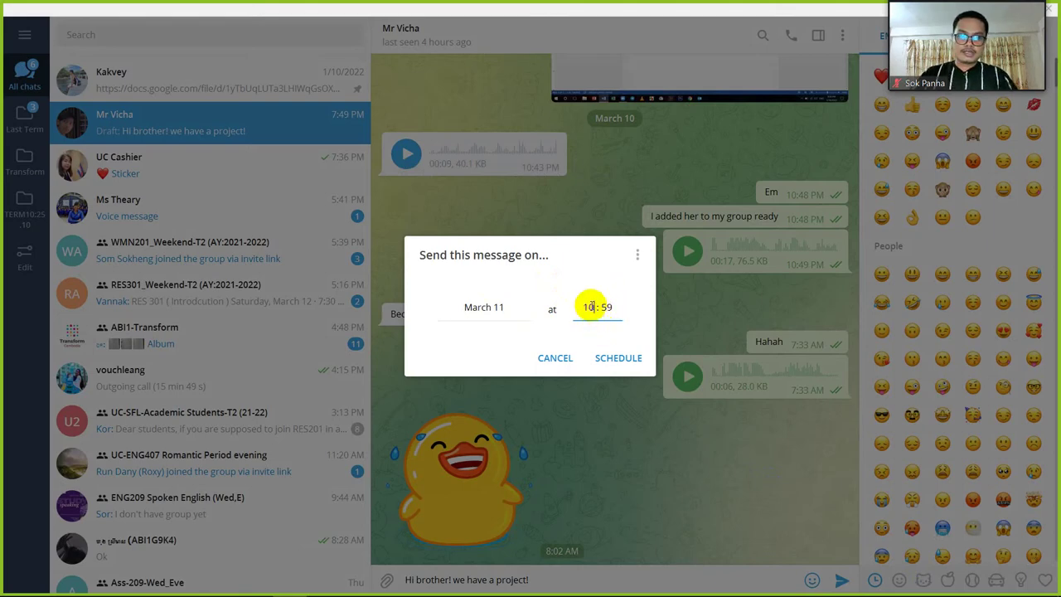
key("BackSpace")
type("20")
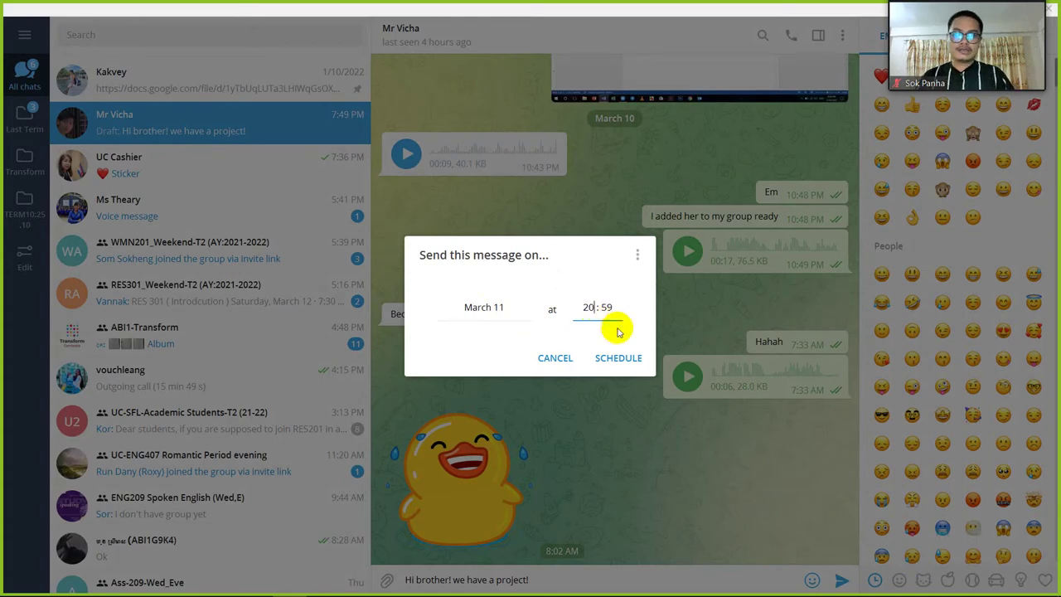
left_click(609, 358)
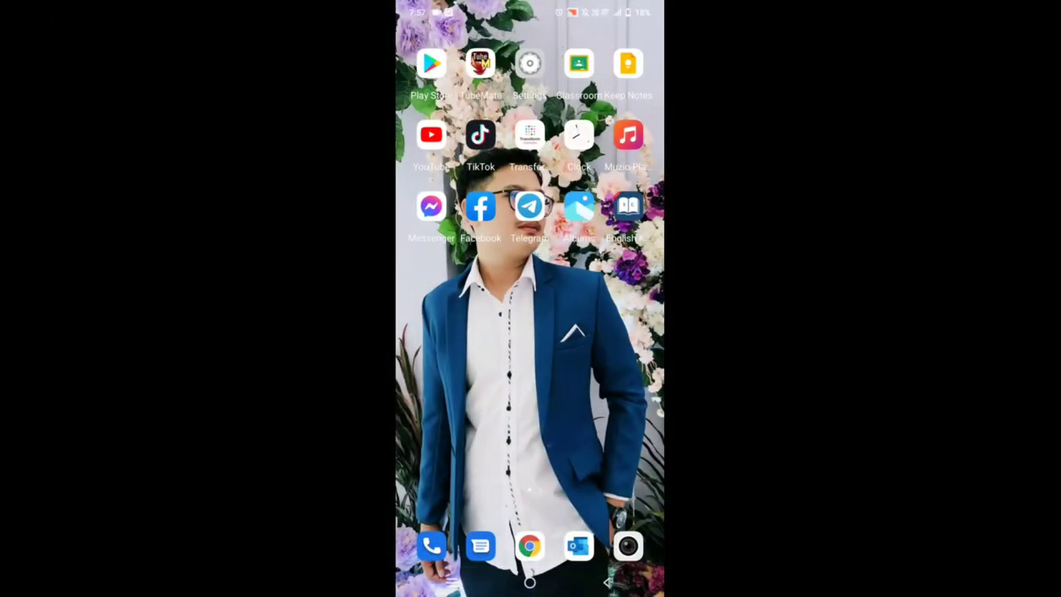
Switch to Telegram on the phone, leave the open chat, and open the contact's chat whose latest message asks about a wedding
left_click_drag(630, 323, 586, 348)
left_click(530, 205)
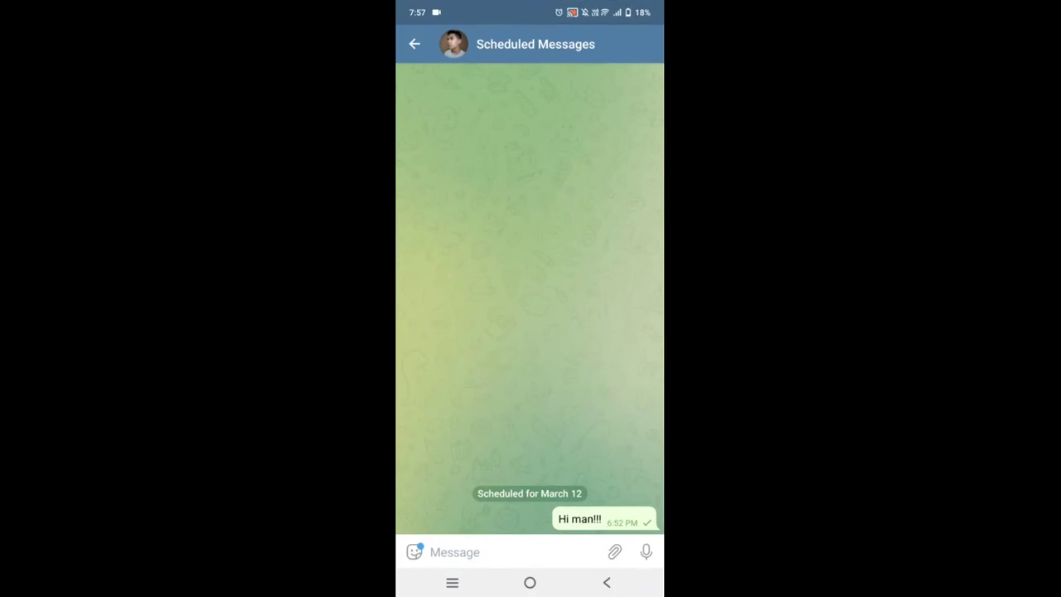
left_click(414, 44)
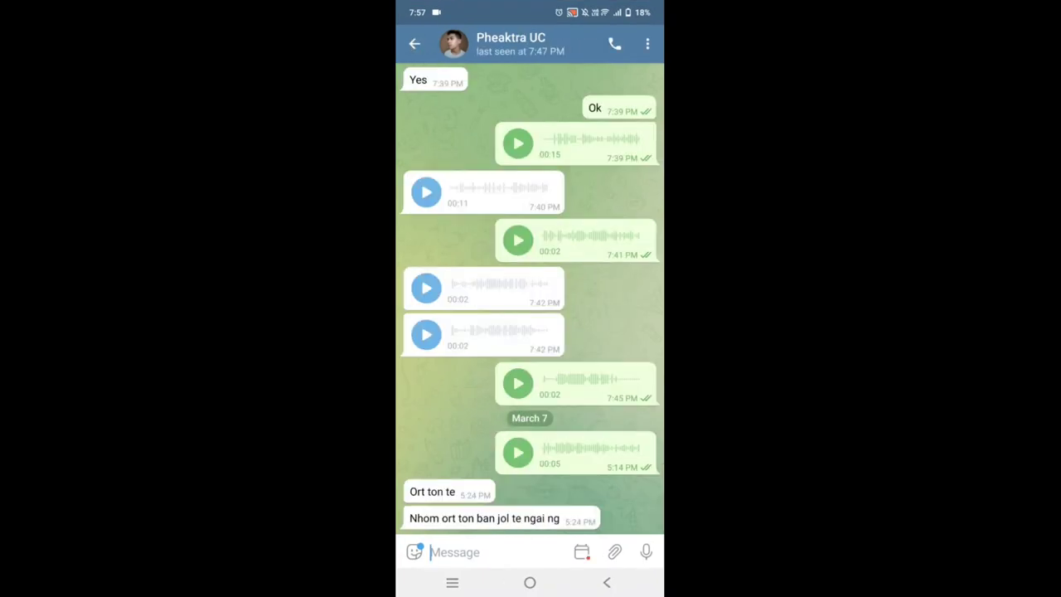
key("Escape")
scroll(531, 373, "down", 3)
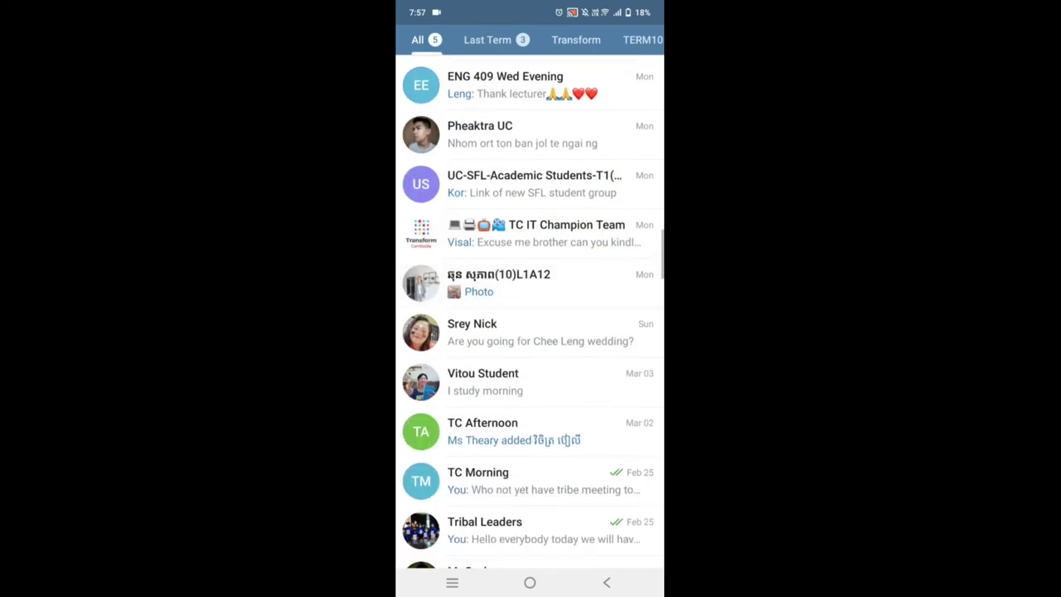
left_click(530, 332)
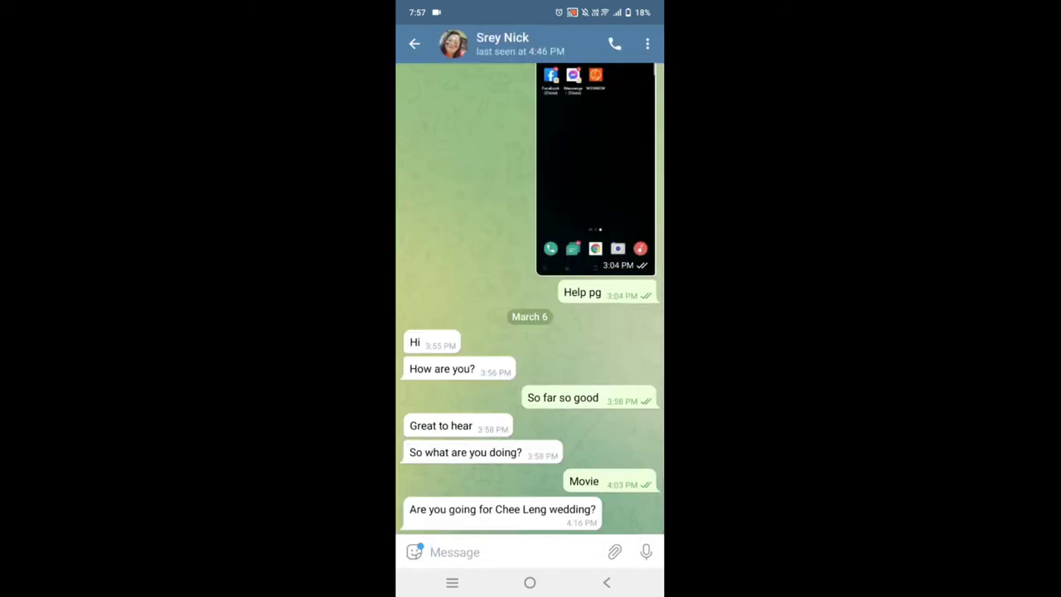
Write the message "Hello girl!!!!" in the chat without sending it
left_click(497, 552)
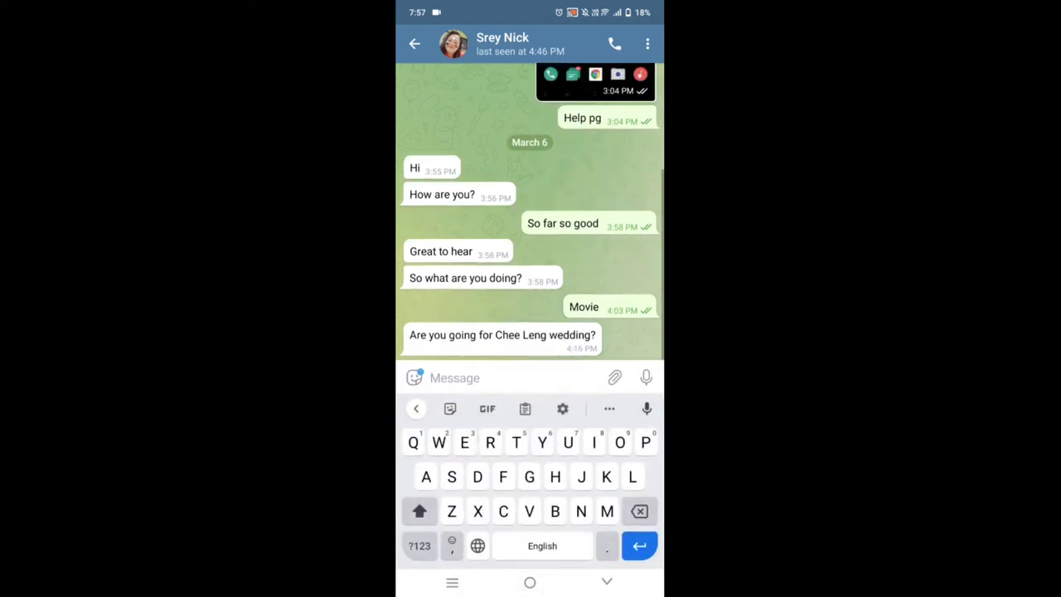
type("H")
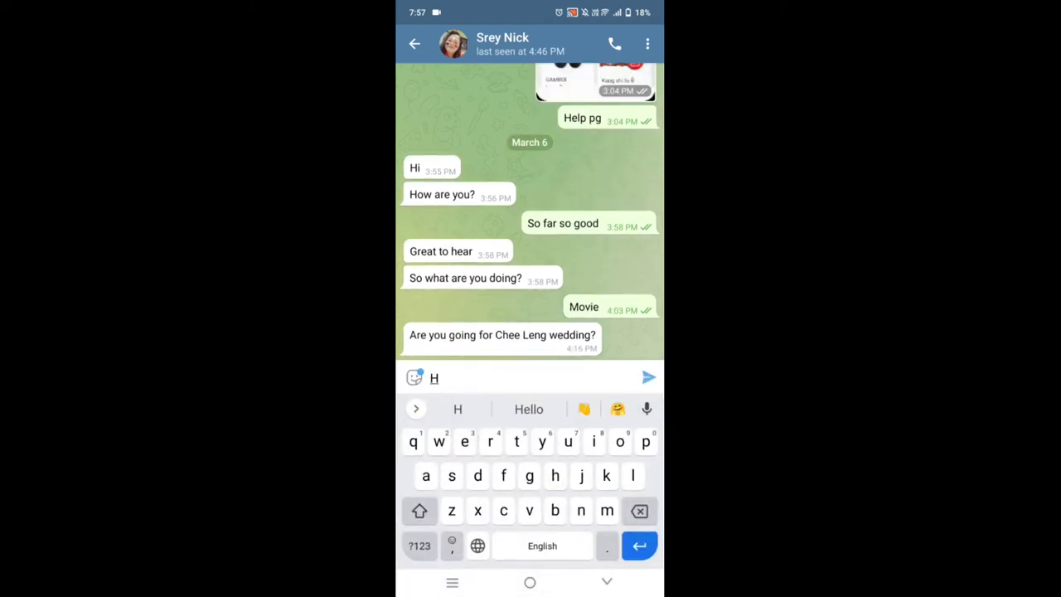
type("ello gir")
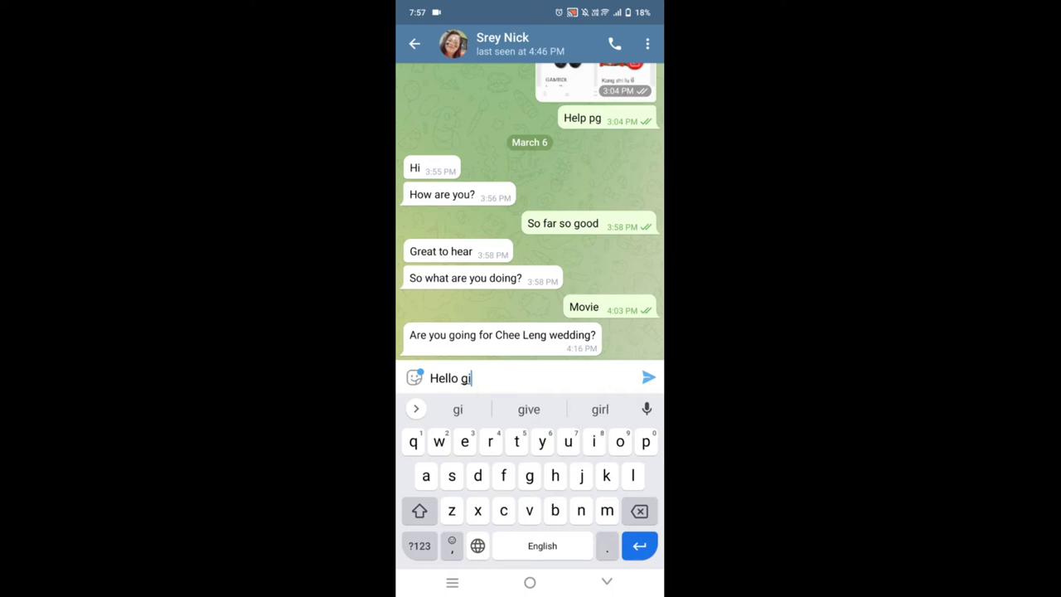
left_click(529, 409)
left_click(420, 546)
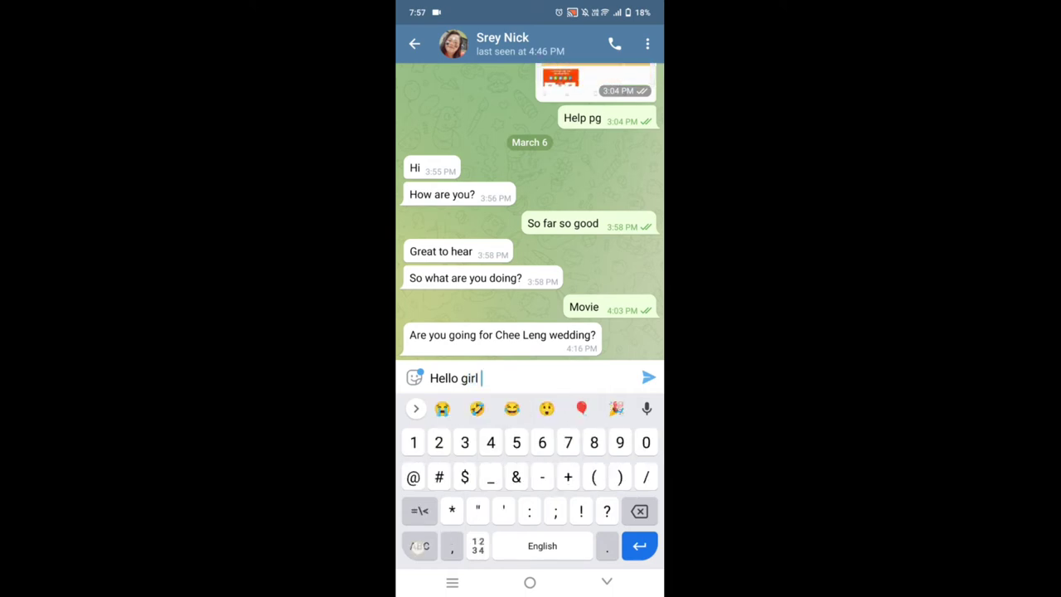
type("!!!!")
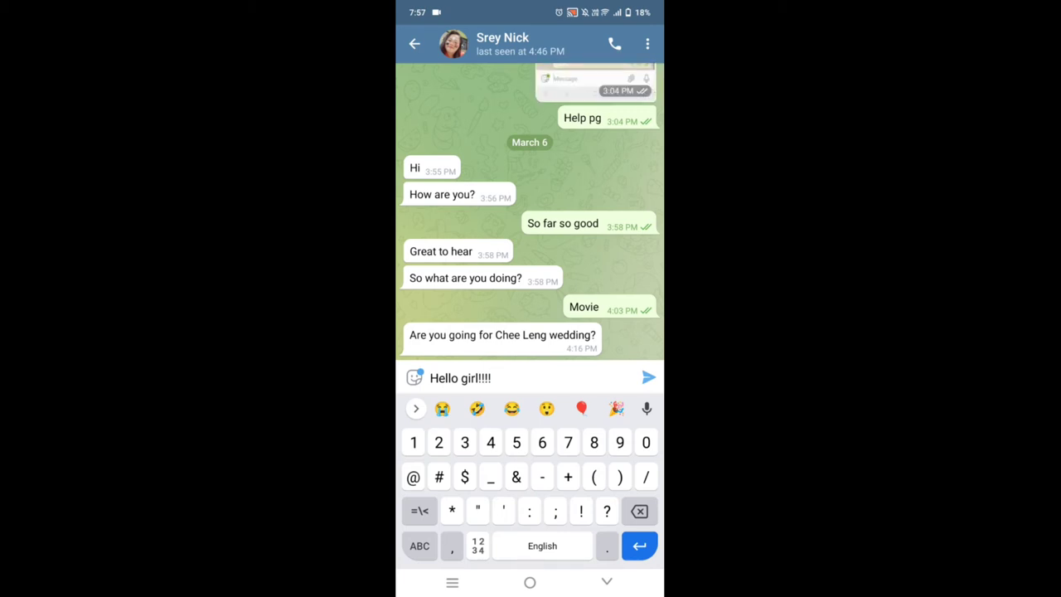
Start scheduling the "Hello girl!!!!" message and set its send date to Mar 12
left_click(648, 378)
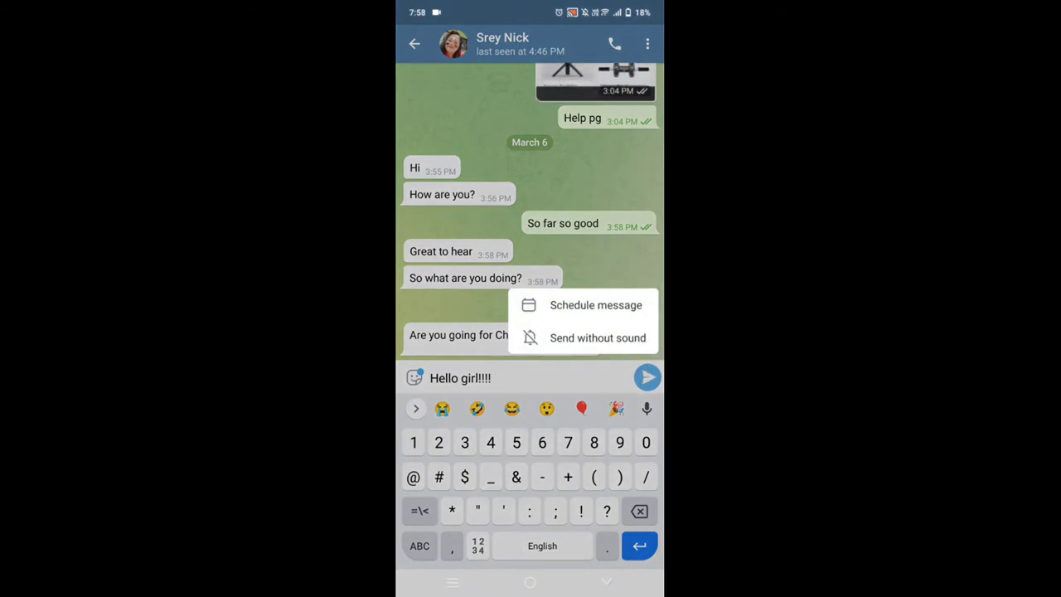
left_click(595, 305)
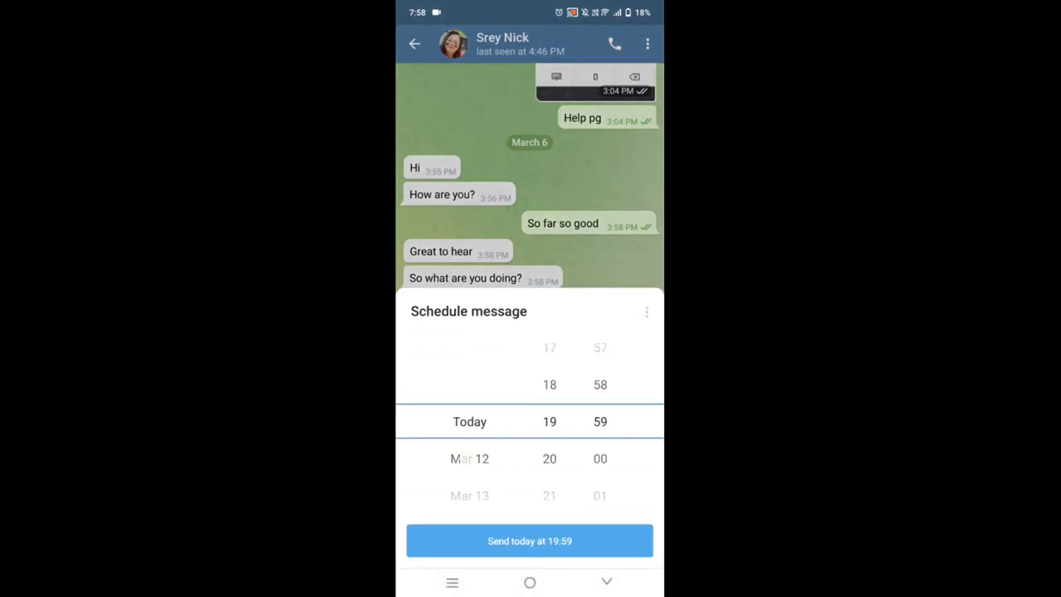
scroll(469, 421, "down", 4)
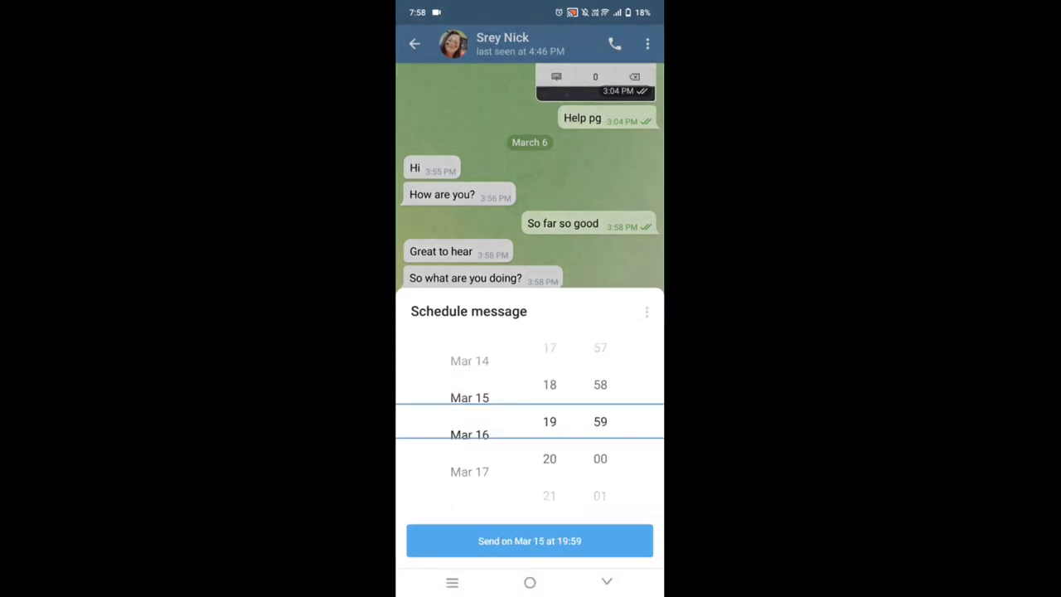
scroll(469, 422, "up", 3)
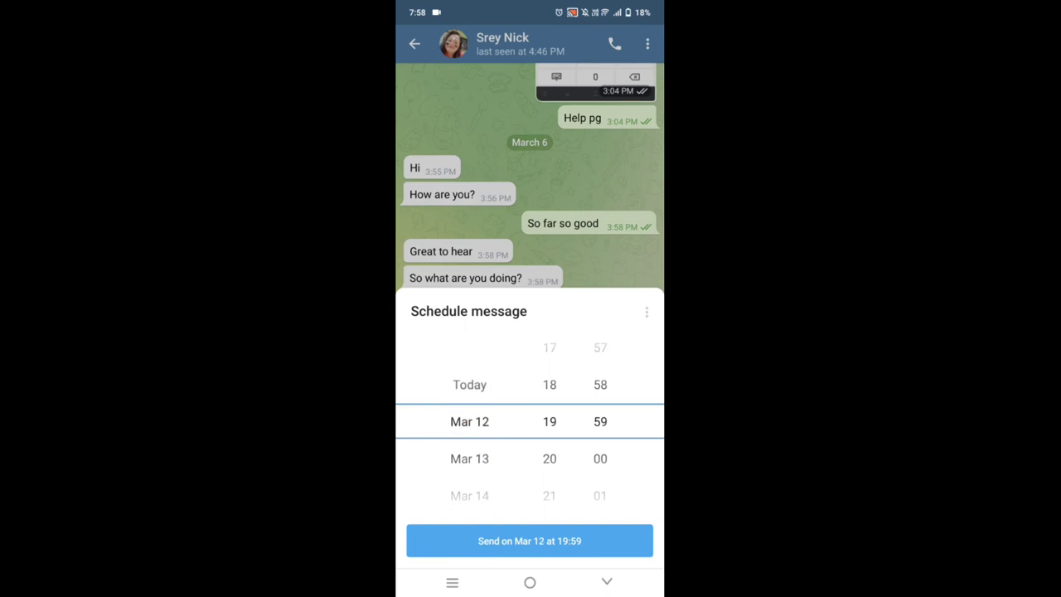
Set the send time to 17:03 and schedule the "Hello girl!!!!" message
scroll(550, 421, "down", 1)
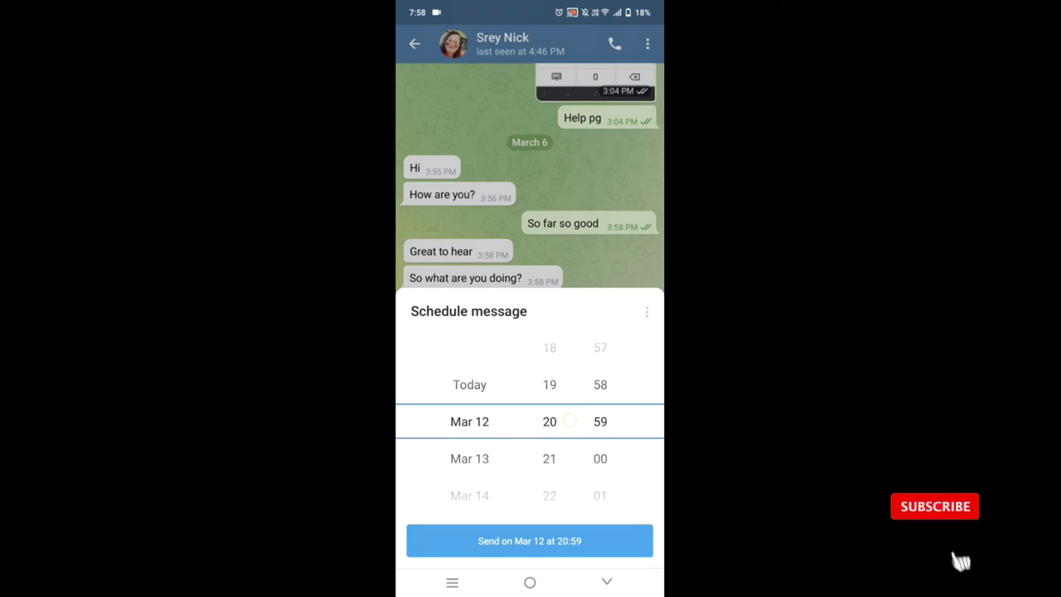
scroll(600, 422, "down", 3)
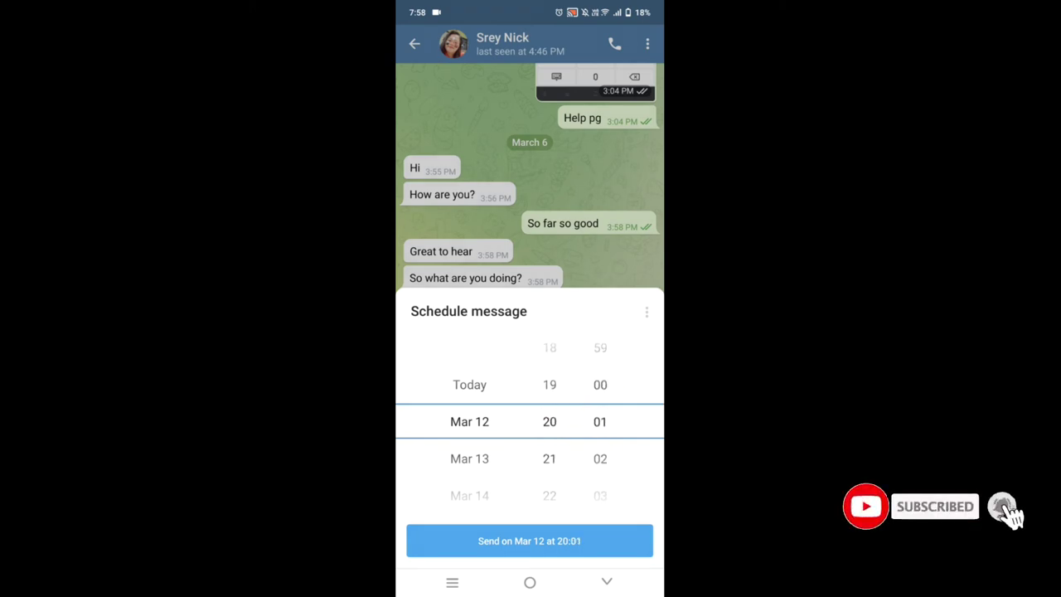
scroll(600, 421, "down", 1)
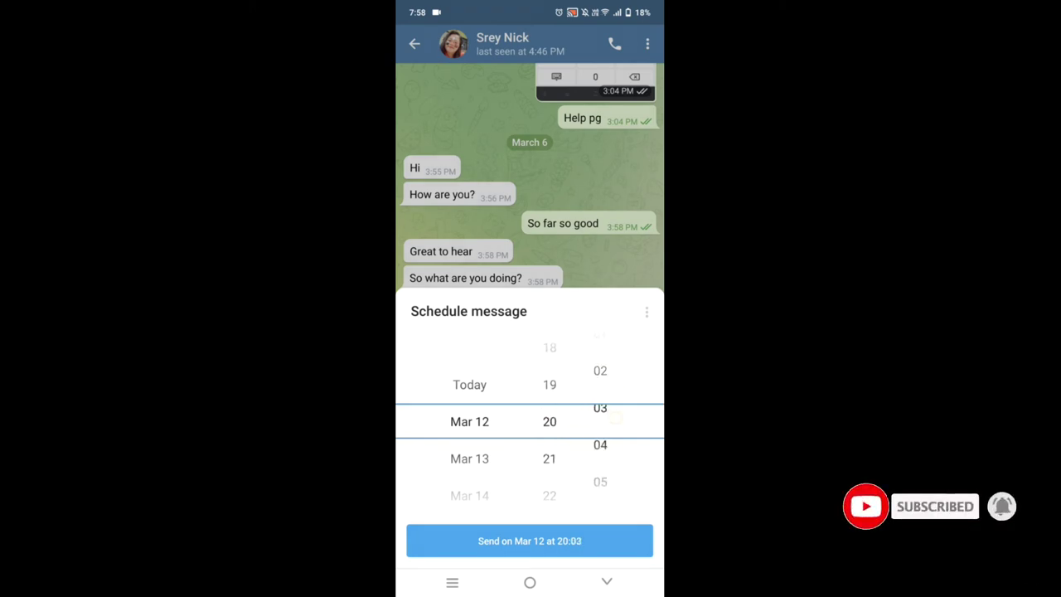
scroll(550, 421, "up", 3)
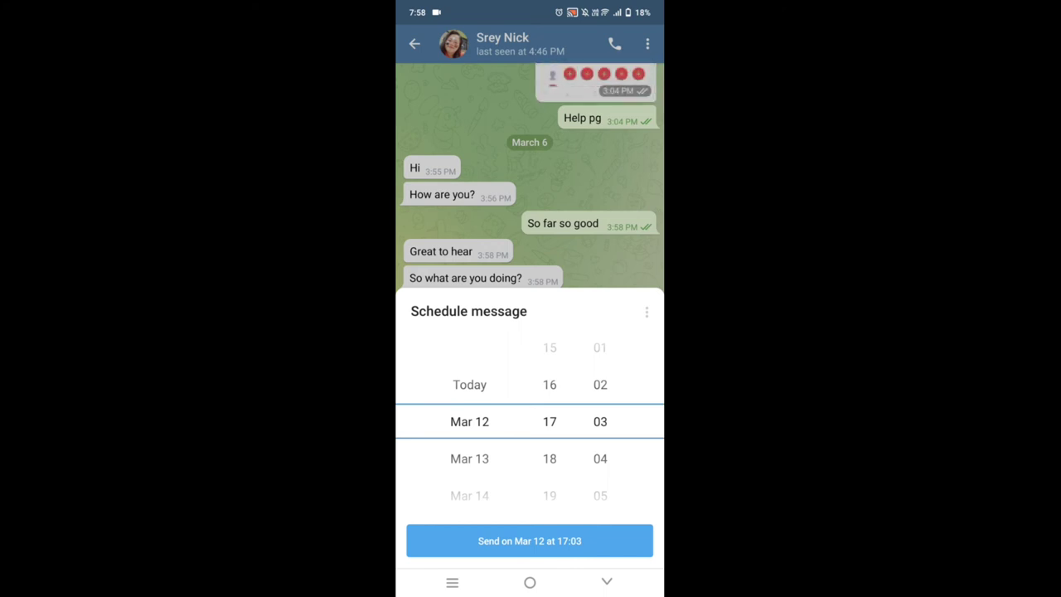
left_click(577, 544)
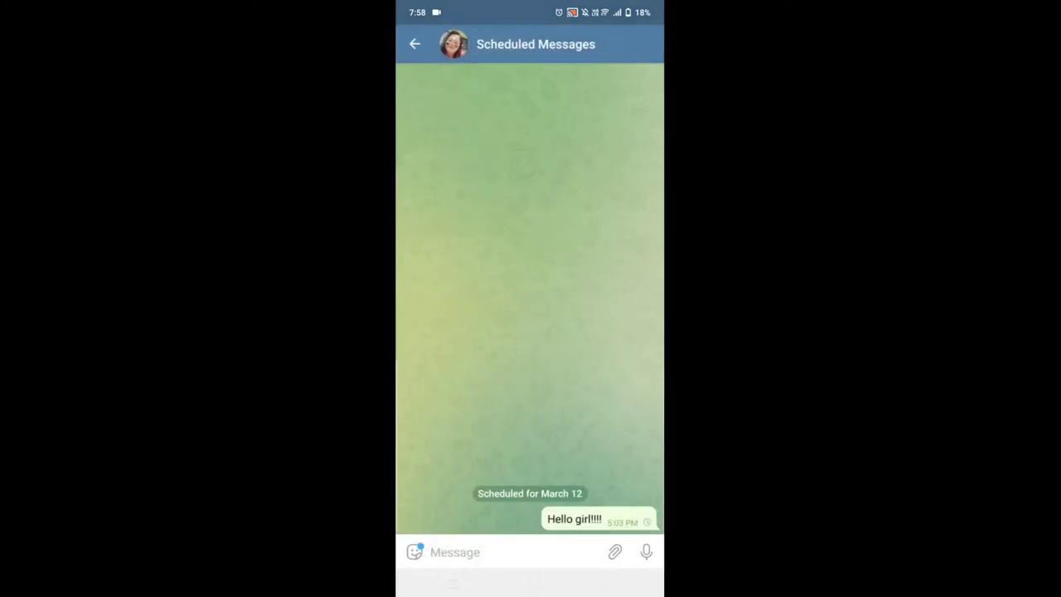